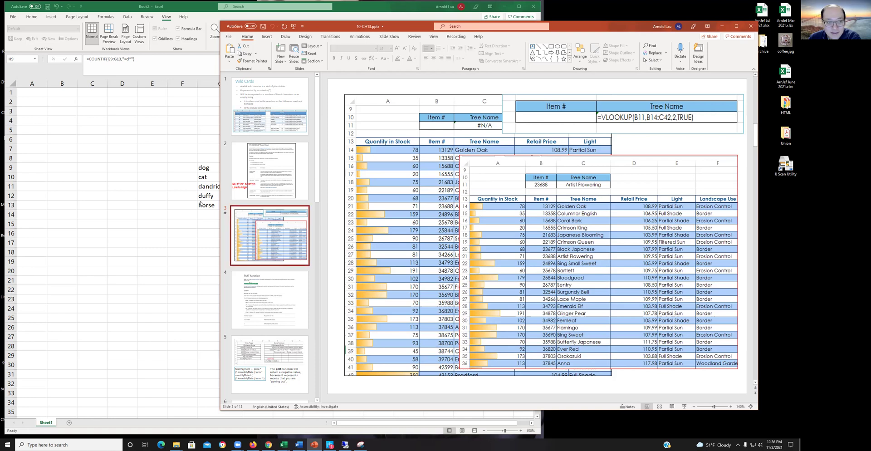
Switch to the Excel workbook Book2 and reposition its window on the desktop
{"action": "left_click", "coordinate": [134, 192]}
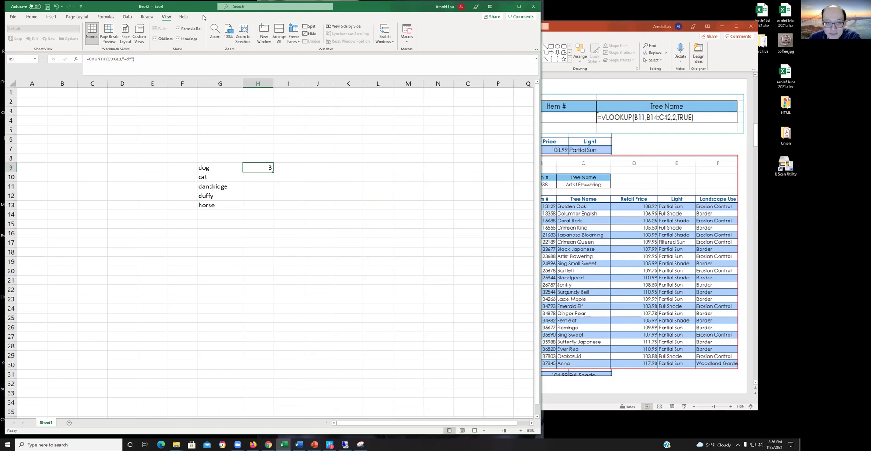
{"action": "left_click_drag", "start_coordinate": [202, 3], "coordinate": [230, 8]}
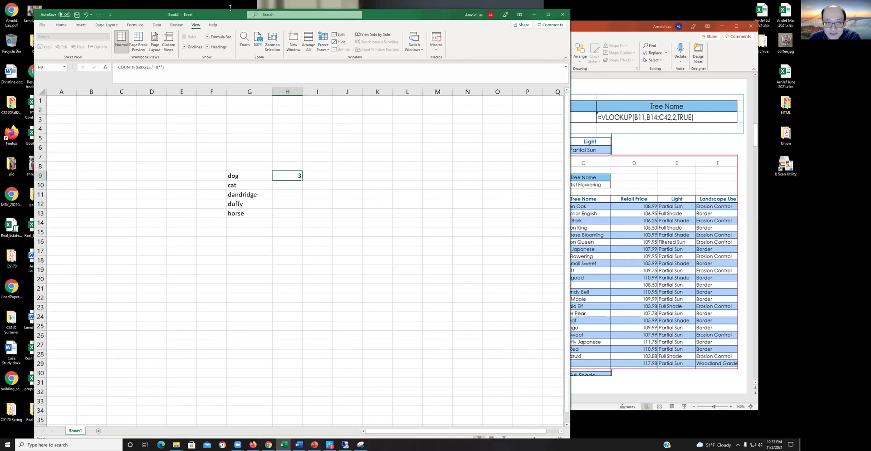
{"action": "left_click_drag", "start_coordinate": [231, 8], "coordinate": [220, 43]}
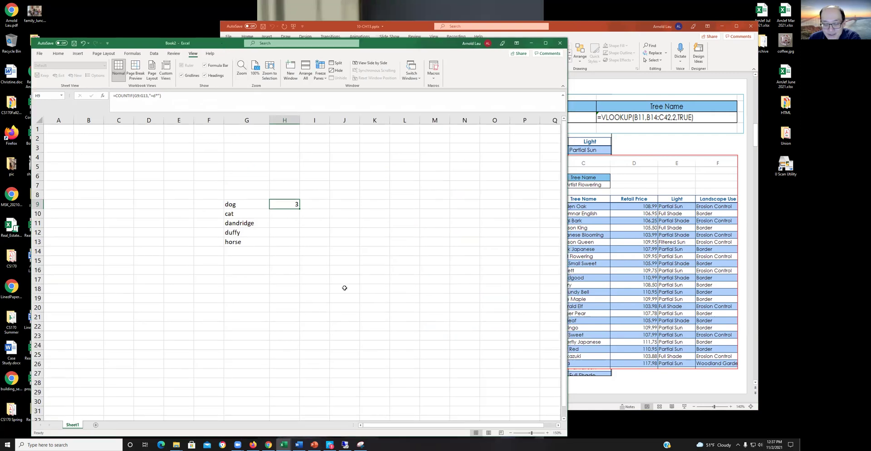
Enter the first quantity, 1, in cell J15
{"action": "left_click", "coordinate": [320, 261]}
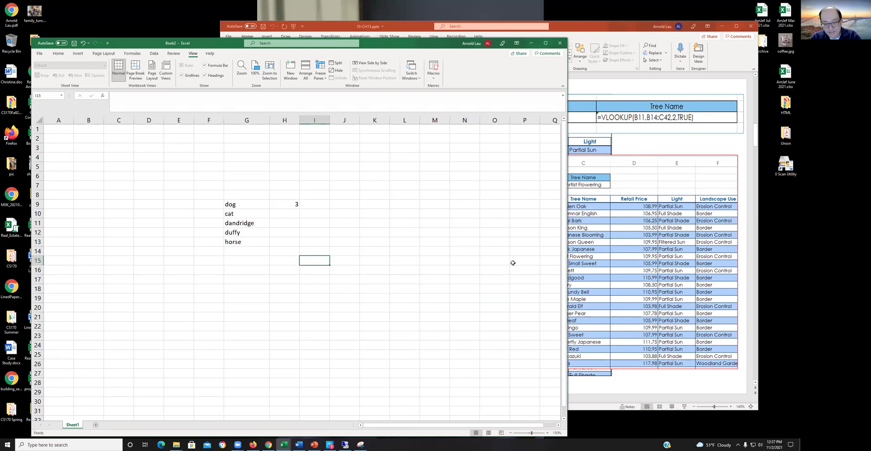
{"action": "key", "text": "Left"}
{"action": "key", "text": "Right"}
{"action": "key", "text": "Right"}
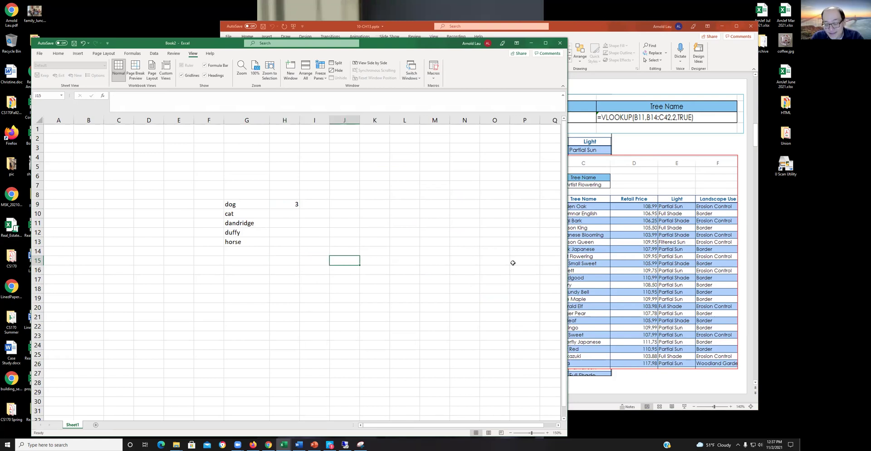
{"action": "type", "text": "1"}
{"action": "key", "text": "Return"}
Add the headings Qty in J14 and Discount in K14 above the first quantity
{"action": "key", "text": "Up"}
{"action": "key", "text": "Up"}
{"action": "key", "text": "Right"}
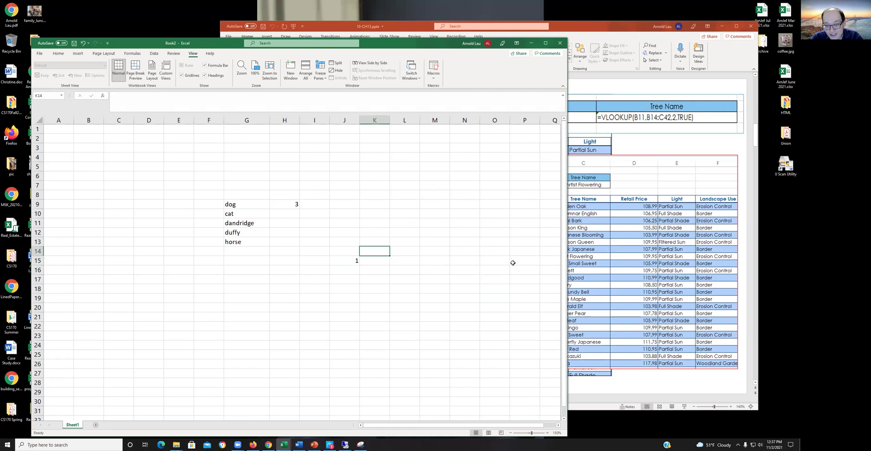
{"action": "key", "text": "Left"}
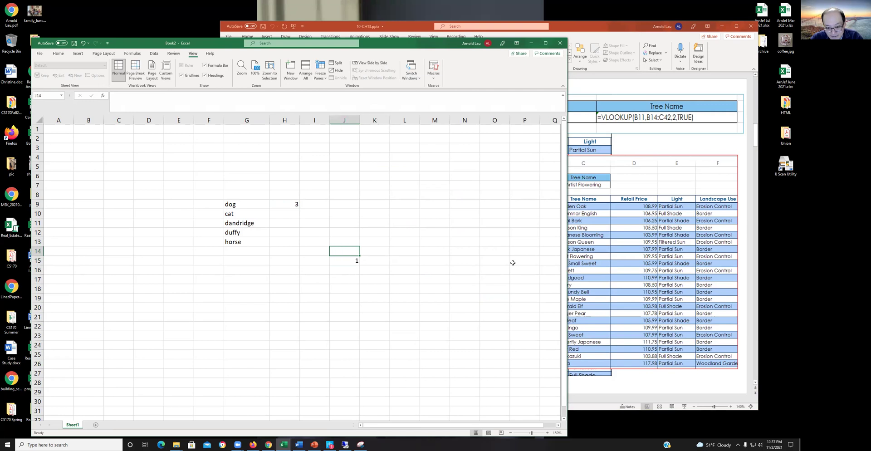
{"action": "type", "text": "Qty"}
{"action": "key", "text": "Return"}
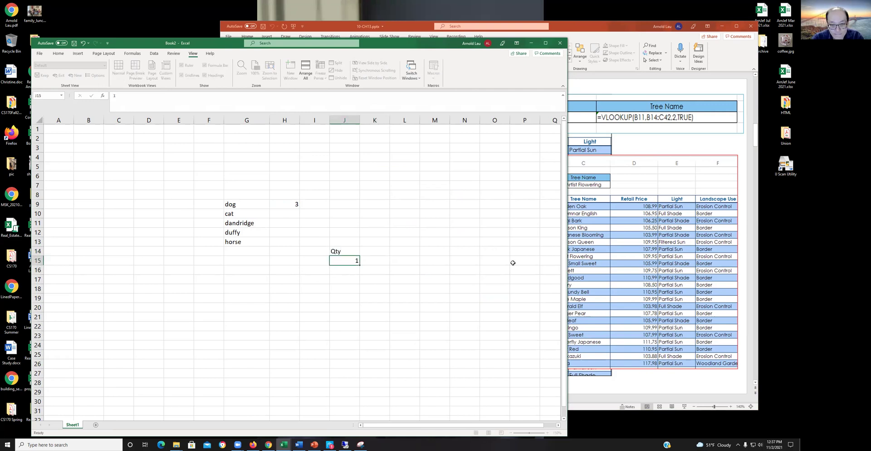
{"action": "key", "text": "Up"}
{"action": "key", "text": "Right"}
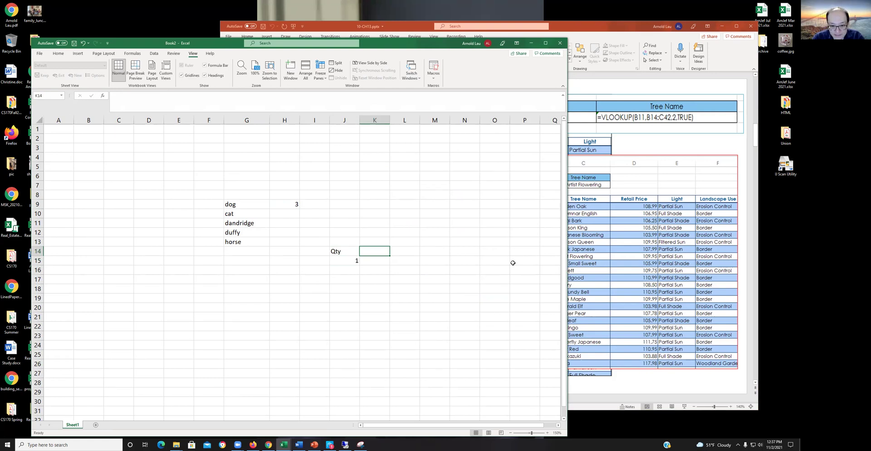
{"action": "type", "text": "Discount"}
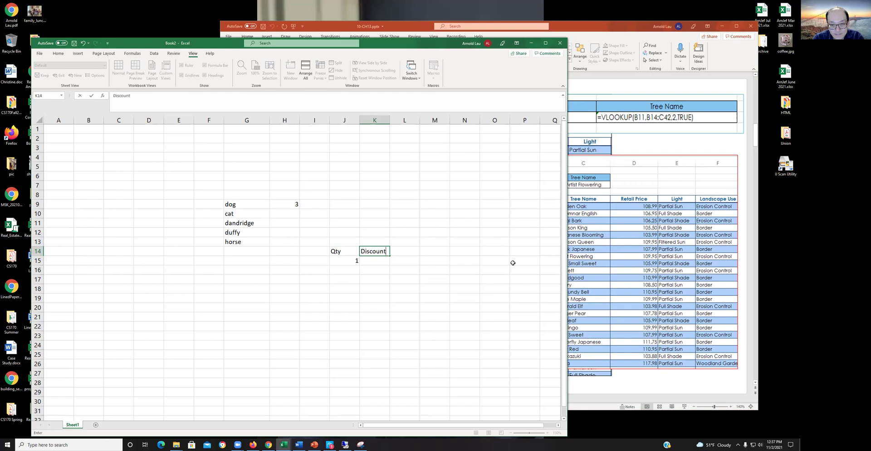
{"action": "key", "text": "Return"}
Enter a discount of 0 in K15 for the quantity of 1
{"action": "key", "text": "Up"}
{"action": "key", "text": "Left"}
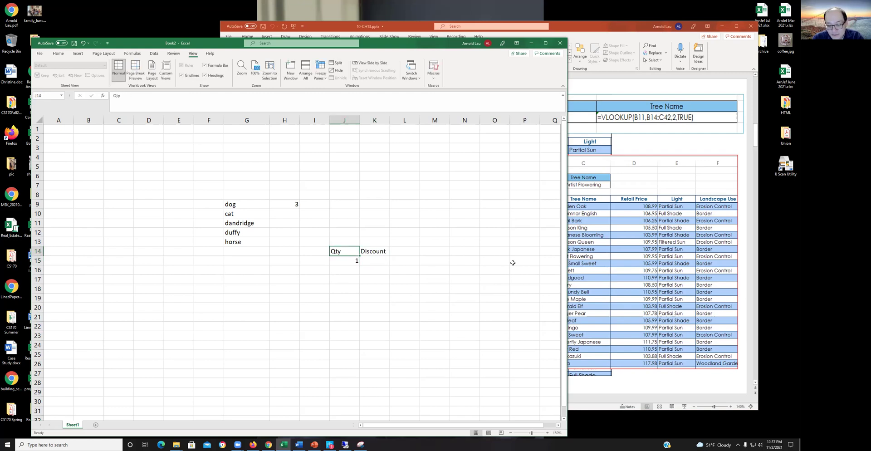
{"action": "key", "text": "Down"}
{"action": "key", "text": "Right"}
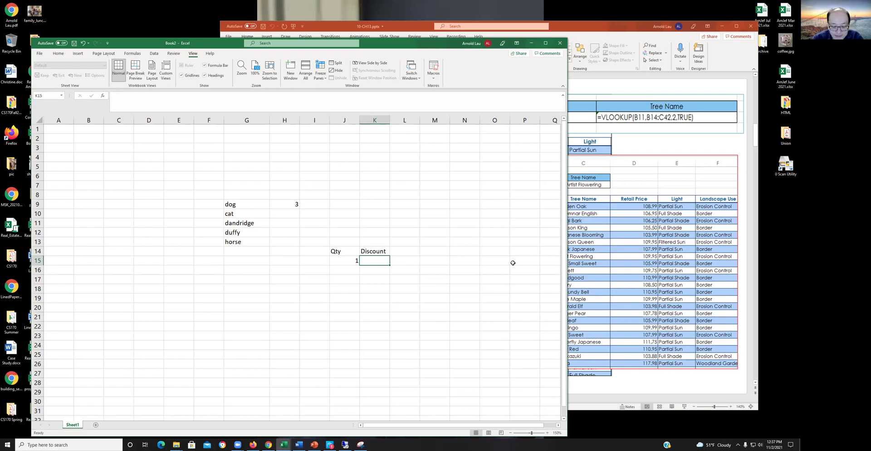
{"action": "type", "text": "0"}
{"action": "key", "text": "Return"}
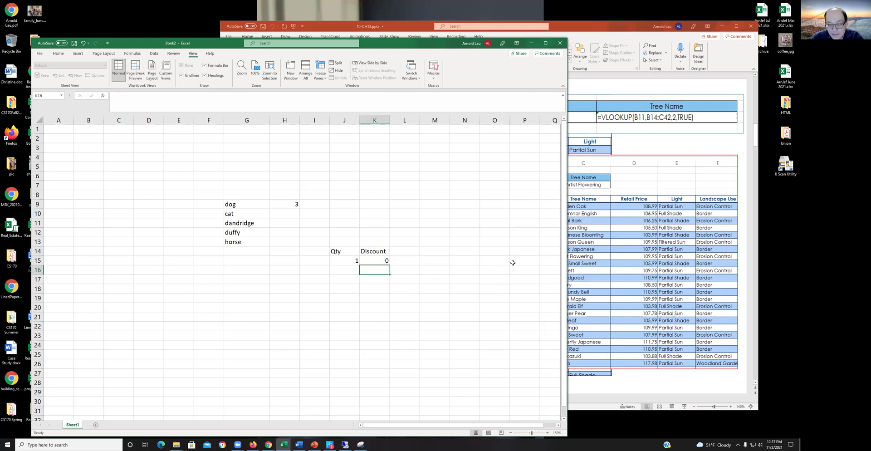
Add the second discount tier with quantity 5 in J16 and discount 0.1 in K16
{"action": "key", "text": "Left"}
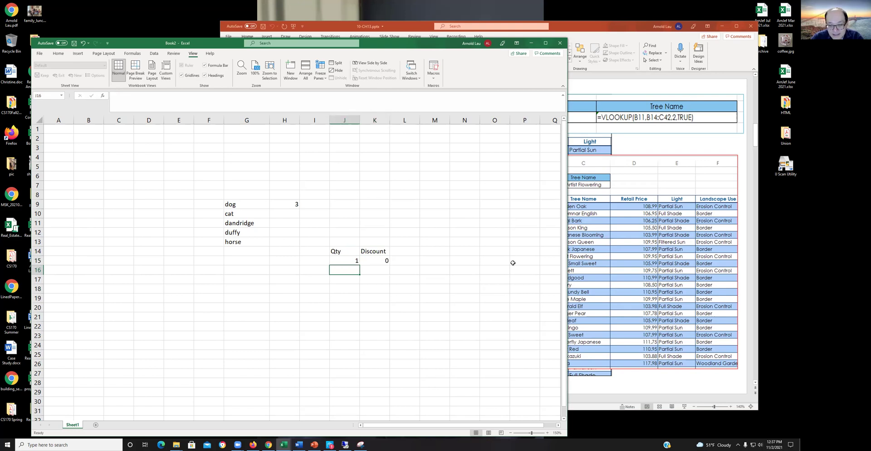
{"action": "type", "text": "5"}
{"action": "key", "text": "Return"}
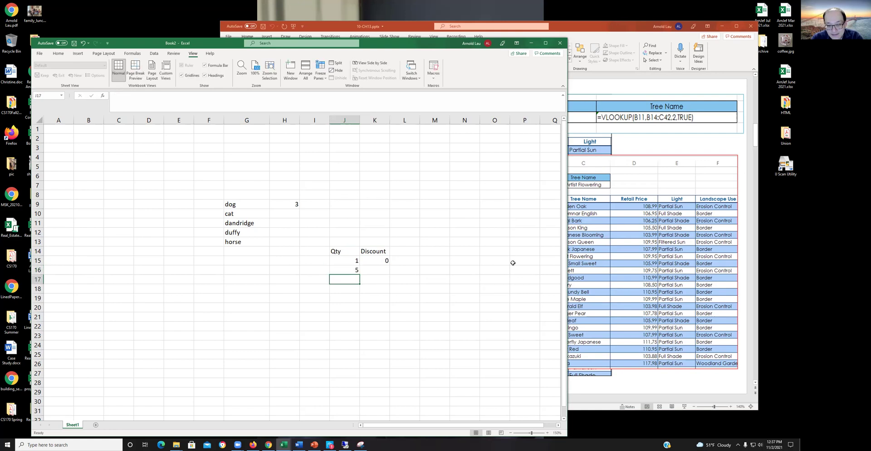
{"action": "key", "text": "Up"}
{"action": "key", "text": "Right"}
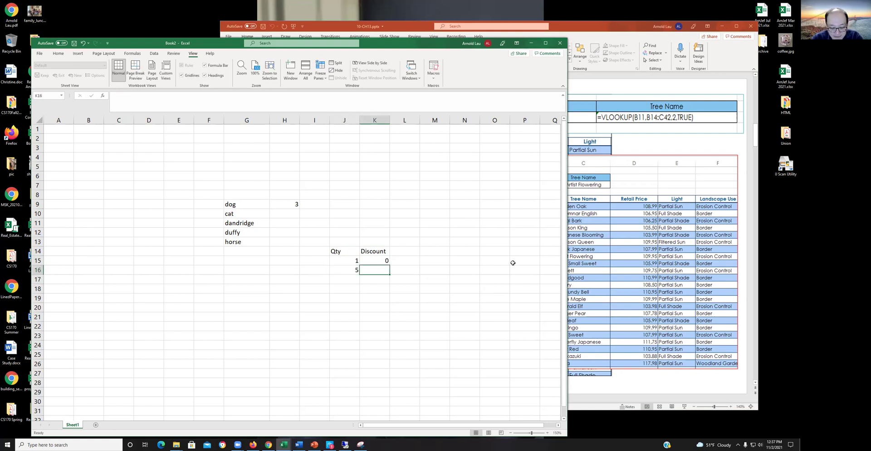
{"action": "type", "text": "0.1"}
{"action": "key", "text": "Return"}
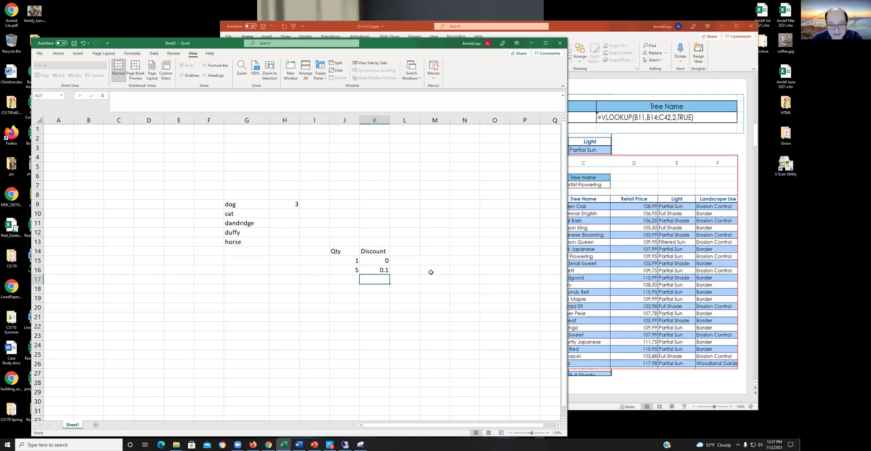
Format the discount in K16 as a percentage
{"action": "left_click", "coordinate": [376, 271]}
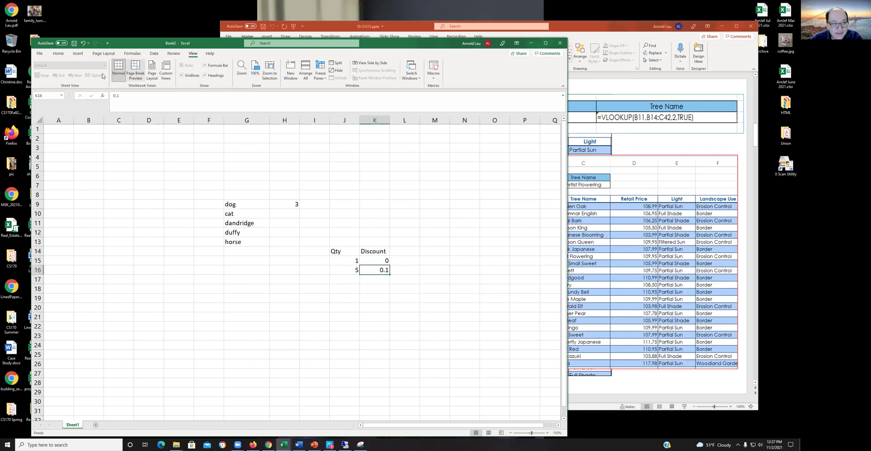
{"action": "left_click", "coordinate": [58, 53]}
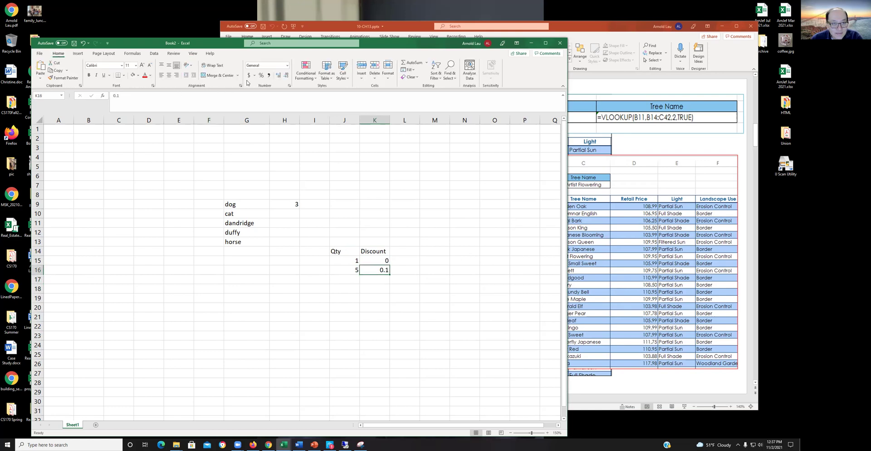
{"action": "left_click", "coordinate": [261, 74]}
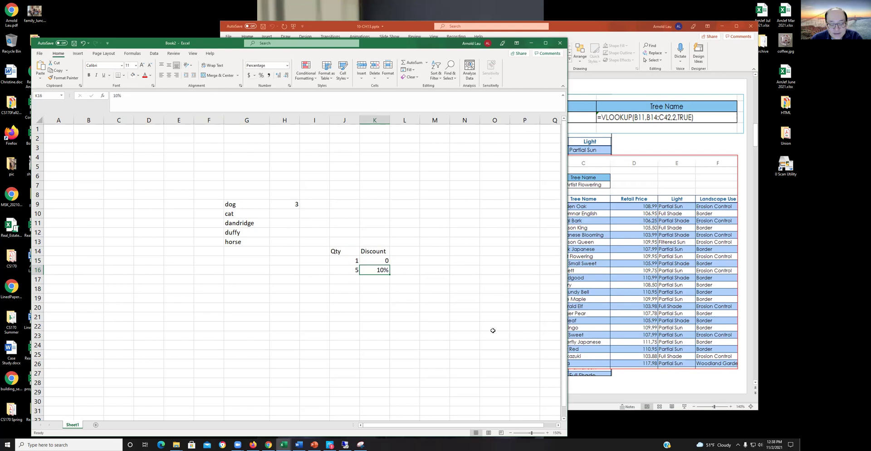
Add the third discount tier with quantity 50 in J17 and discount .15 in K17
{"action": "key", "text": "Return"}
{"action": "key", "text": "Left"}
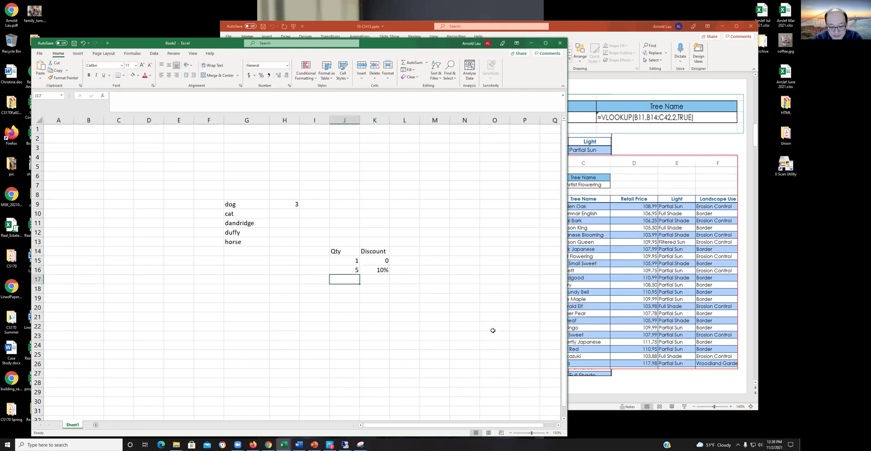
{"action": "type", "text": "50"}
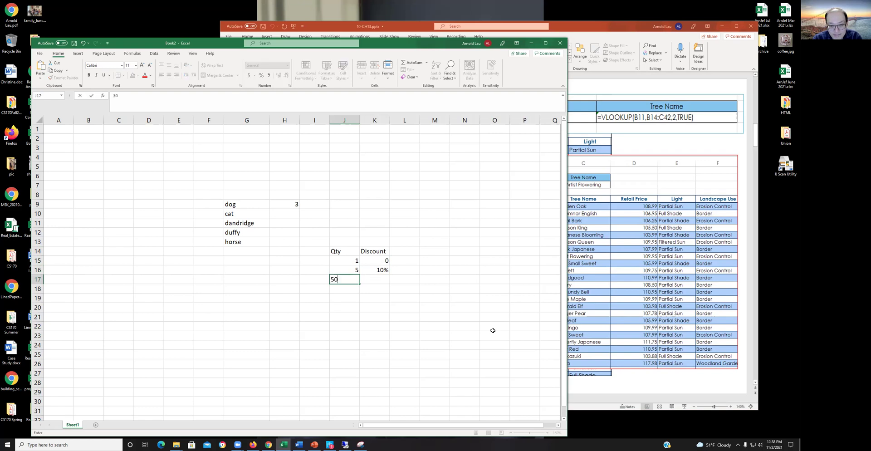
{"action": "key", "text": "Return"}
{"action": "key", "text": "Up"}
{"action": "key", "text": "Right"}
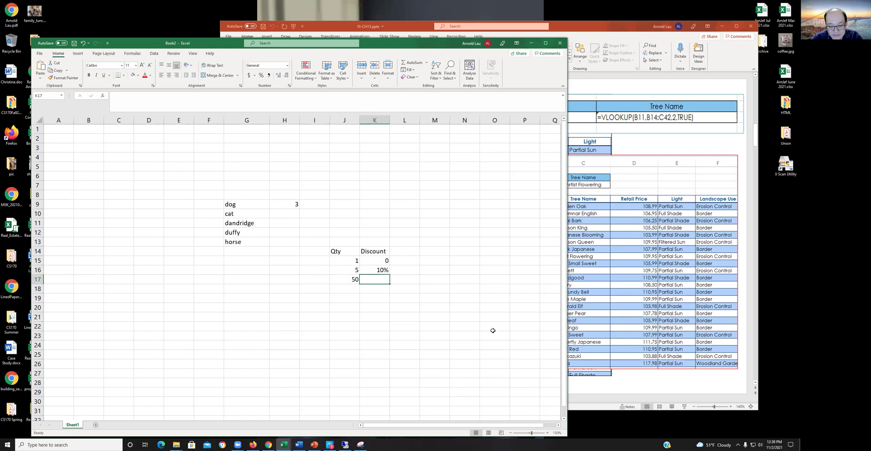
{"action": "type", "text": "15"}
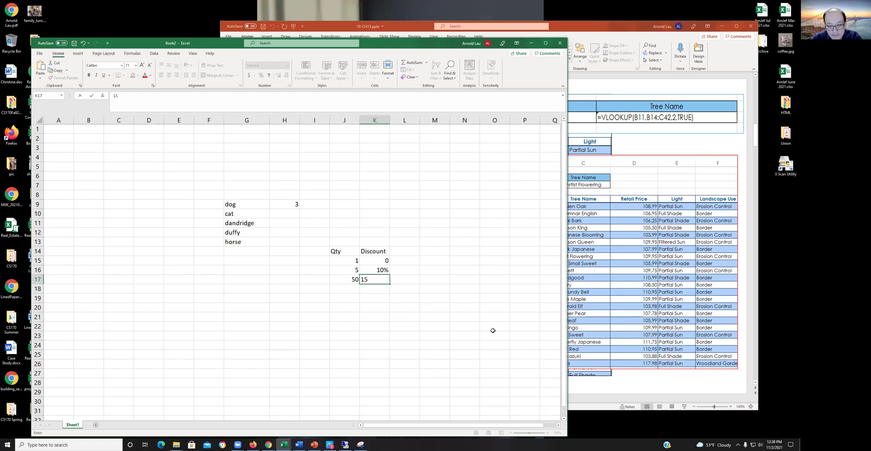
{"action": "key", "text": "BackSpace"}
{"action": "key", "text": "BackSpace"}
{"action": "type", "text": ".15"}
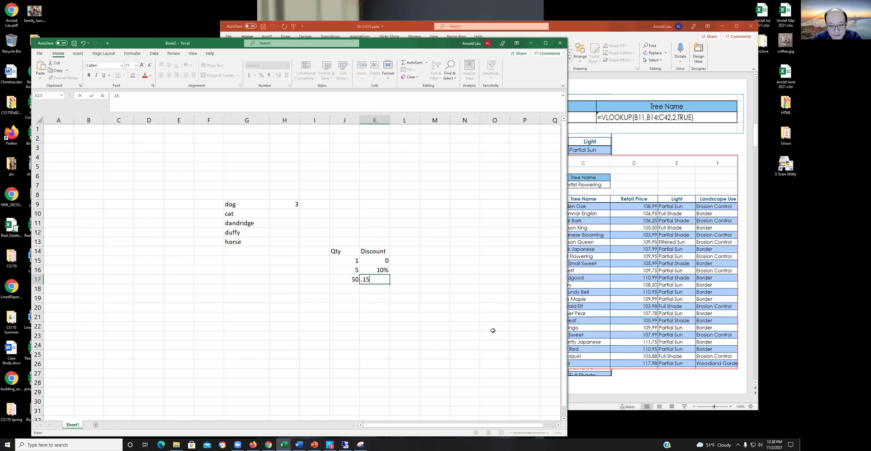
{"action": "key", "text": "Return"}
Format the discount in K17 as a percentage
{"action": "left_click", "coordinate": [376, 278]}
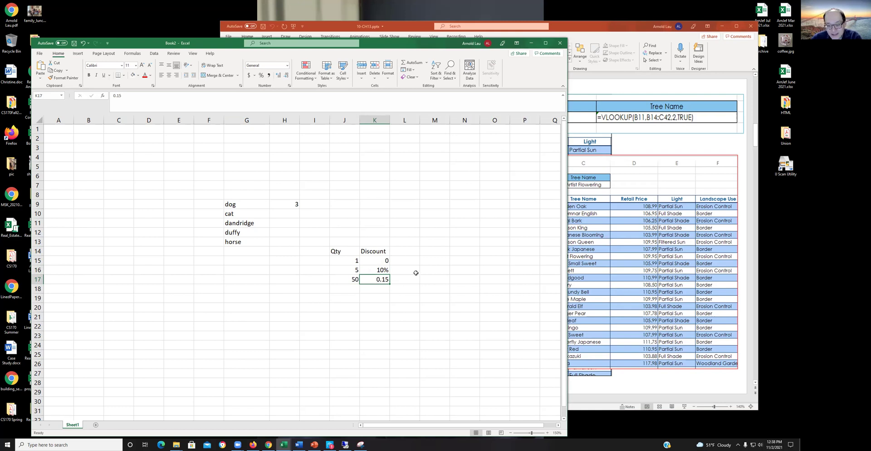
{"action": "left_click", "coordinate": [261, 75]}
{"action": "left_click", "coordinate": [384, 300]}
{"action": "left_click", "coordinate": [377, 288]}
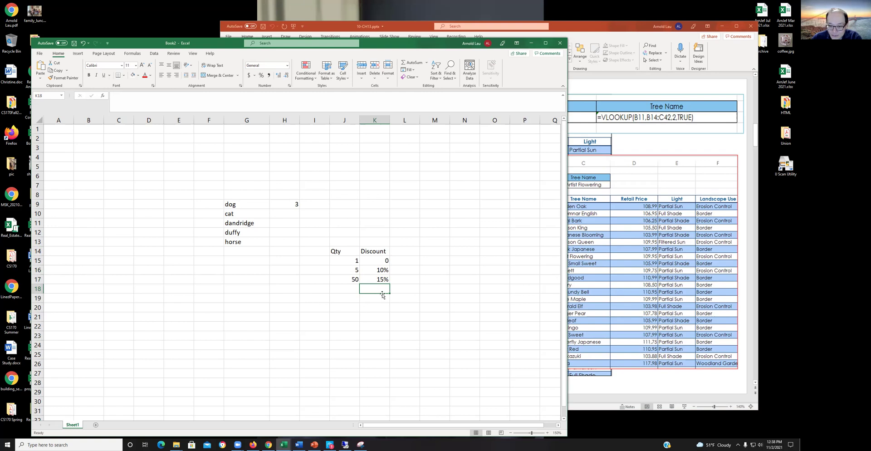
{"action": "left_click", "coordinate": [369, 277]}
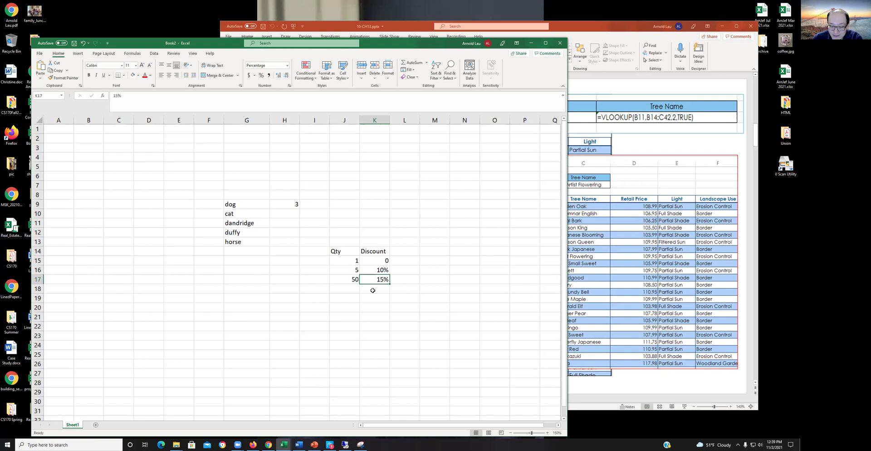
{"action": "left_click", "coordinate": [346, 290]}
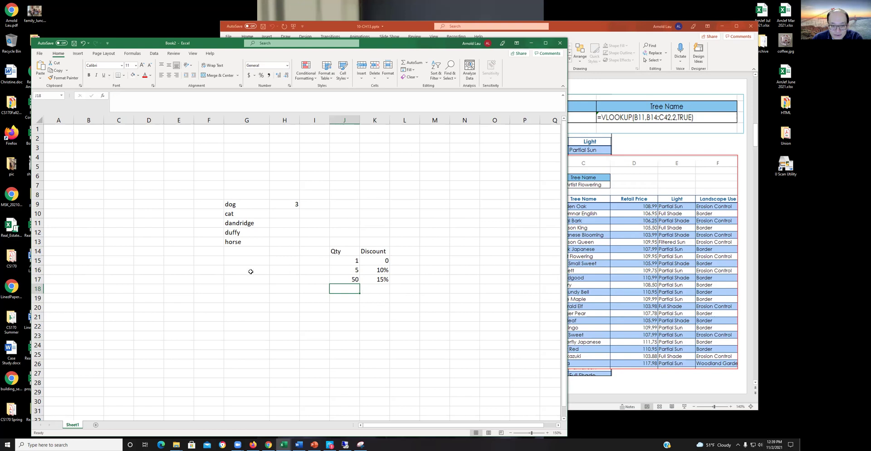
Enter the label "input qty" in cell F15
{"action": "left_click", "coordinate": [244, 270]}
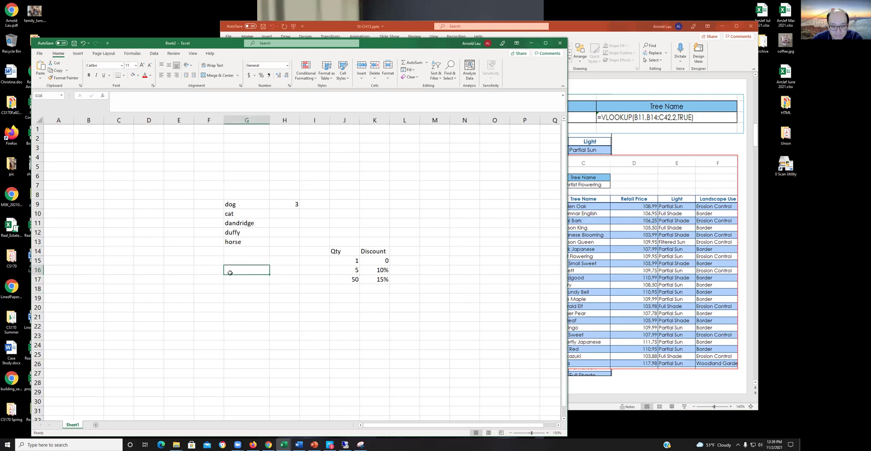
{"action": "left_click", "coordinate": [206, 260]}
{"action": "type", "text": "inpo"}
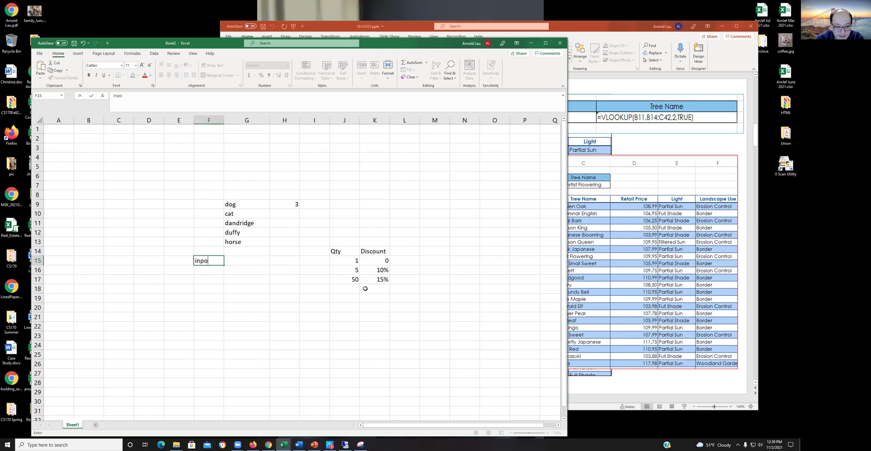
{"action": "key", "text": "BackSpace"}
{"action": "key", "text": "BackSpace"}
{"action": "type", "text": "put qty"}
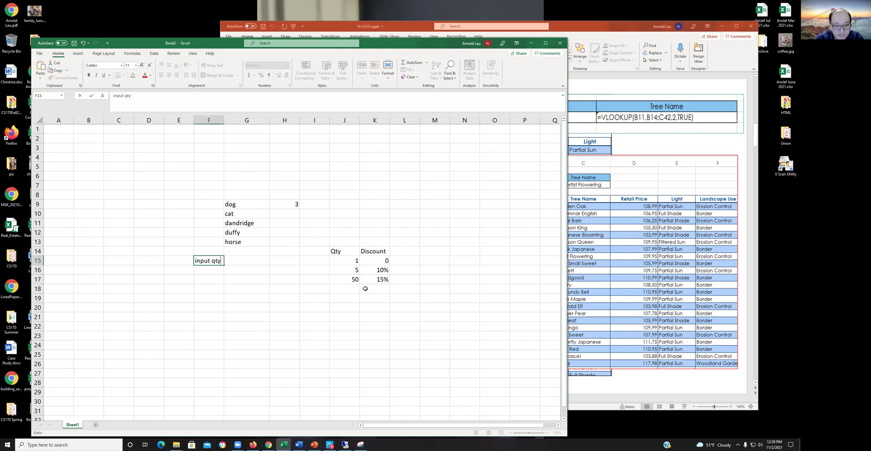
{"action": "key", "text": "Return"}
Enter the label "discount applied" in cell G15 and the input quantity 1 in F16
{"action": "key", "text": "Up"}
{"action": "key", "text": "Right"}
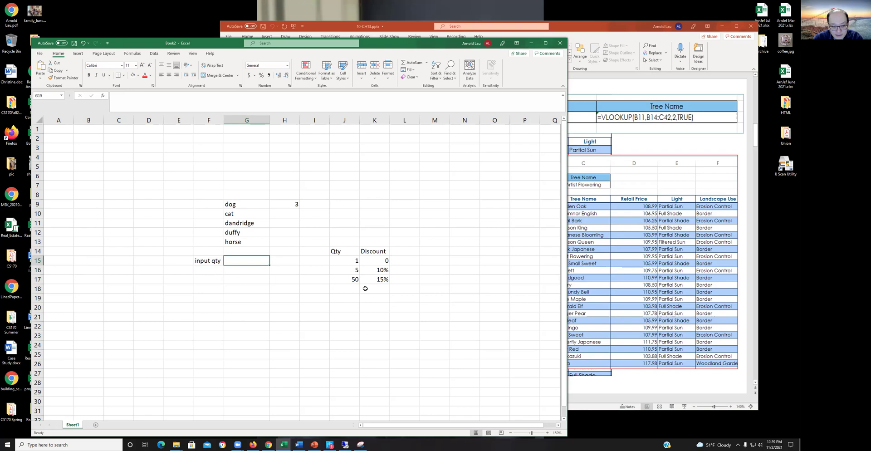
{"action": "type", "text": "discou"}
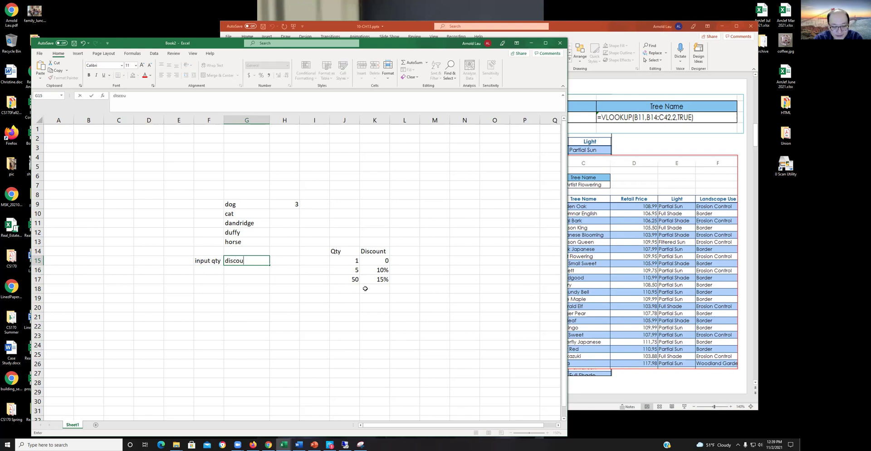
{"action": "type", "text": "nt applied"}
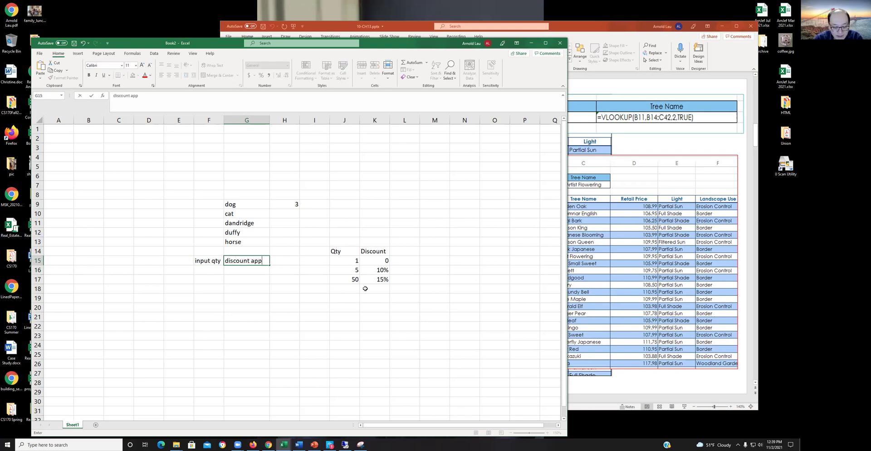
{"action": "key", "text": "Return"}
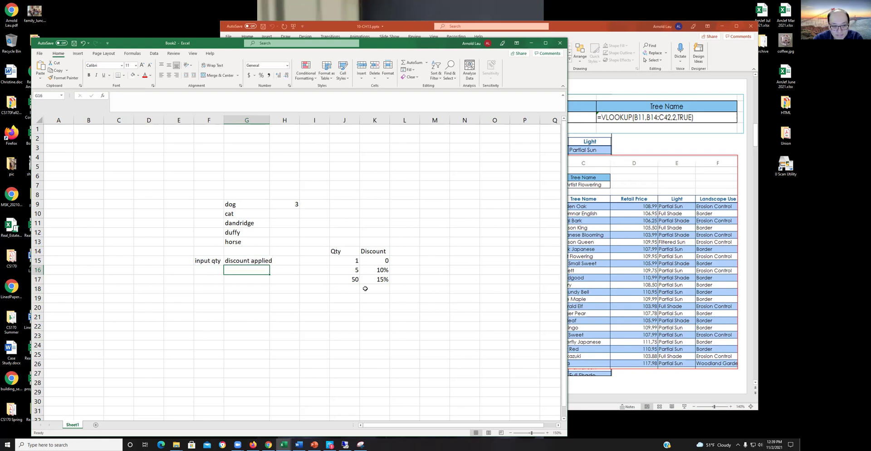
{"action": "key", "text": "Left"}
{"action": "type", "text": "1"}
{"action": "key", "text": "Return"}
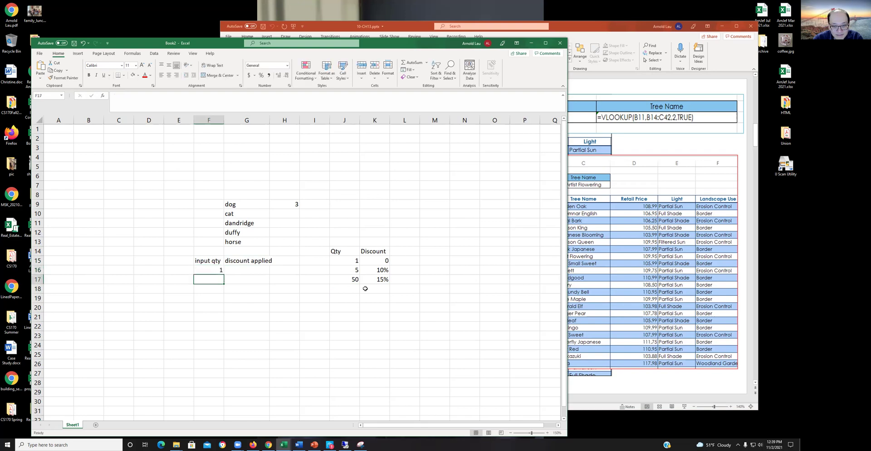
Enter the approximate-match formula =VLOOKUP(F16,J15:K17,2,TRUE) in G16 to look up the discount for the input quantity
{"action": "key", "text": "Up"}
{"action": "key", "text": "Right"}
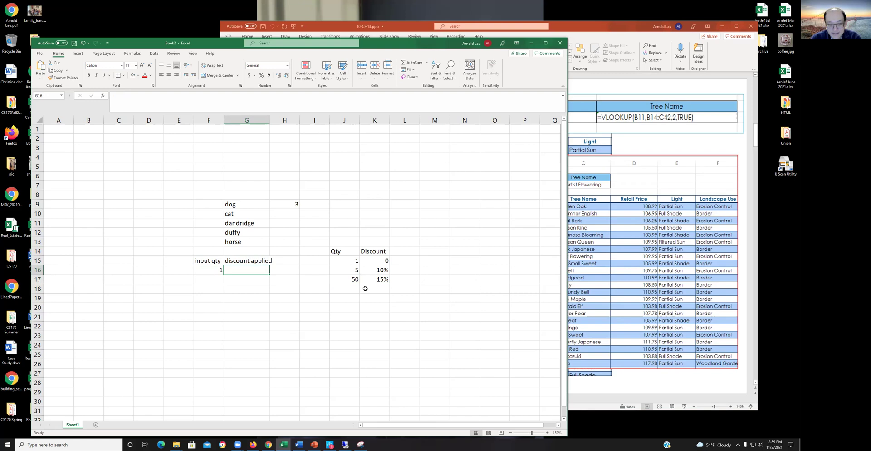
{"action": "type", "text": "=vl"}
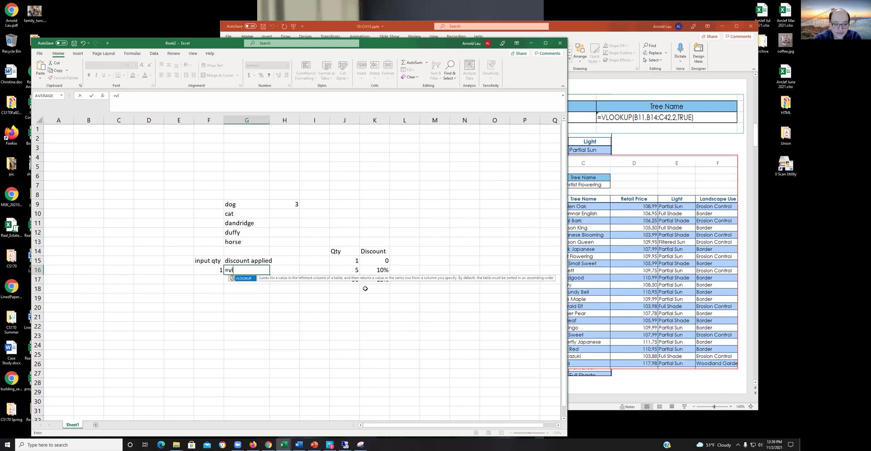
{"action": "double_click", "coordinate": [243, 279]}
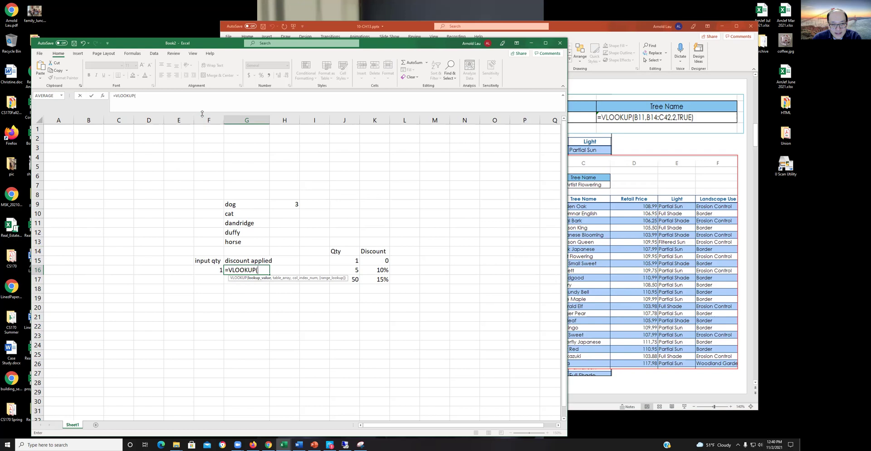
{"action": "left_click", "coordinate": [204, 271]}
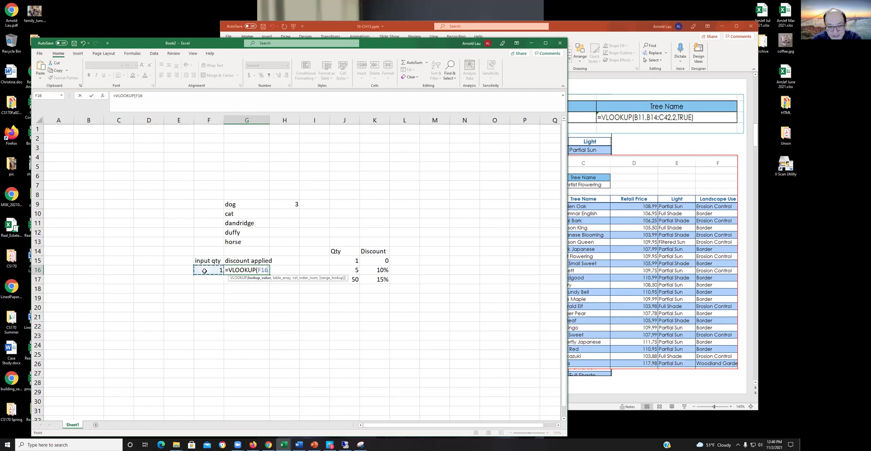
{"action": "type", "text": ","}
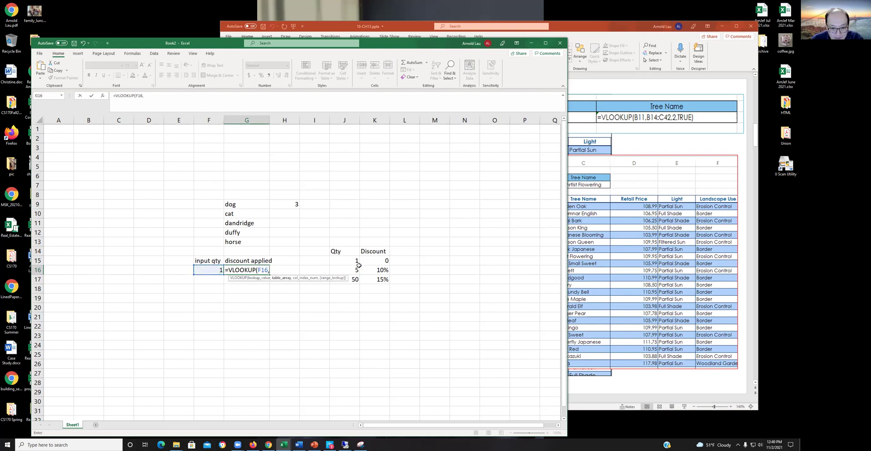
{"action": "left_click_drag", "start_coordinate": [344, 261], "coordinate": [373, 279]}
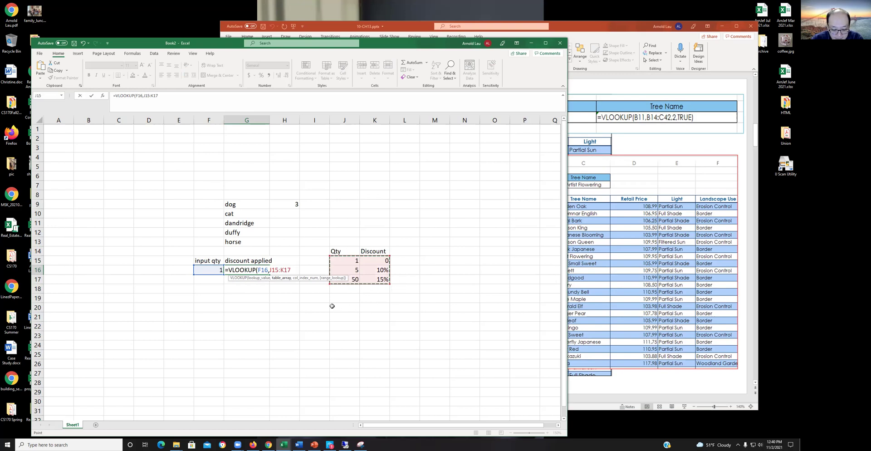
{"action": "type", "text": ",2"}
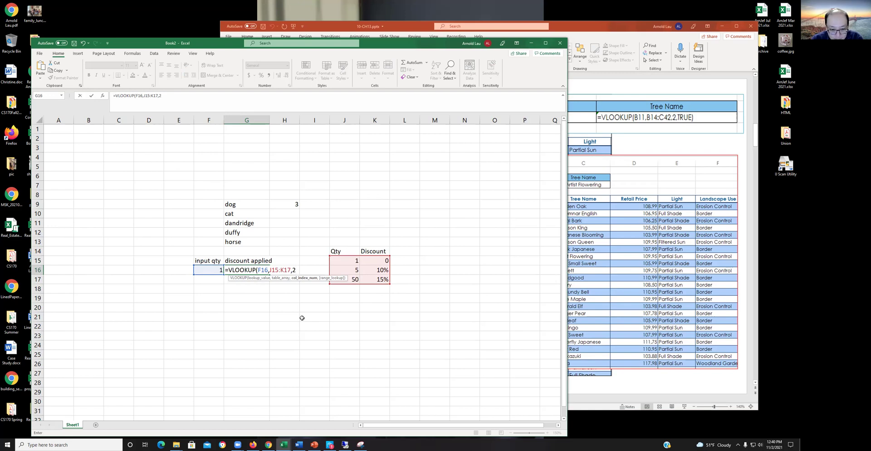
{"action": "type", "text": ","}
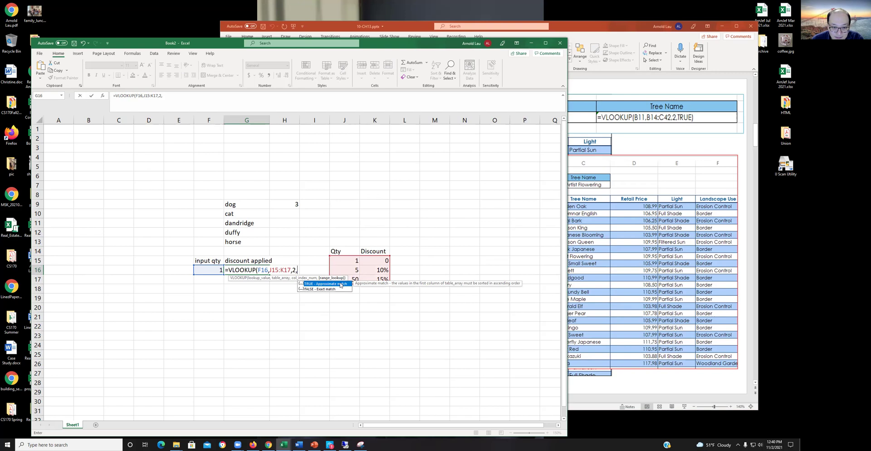
{"action": "left_click", "coordinate": [341, 285]}
{"action": "double_click", "coordinate": [338, 286]}
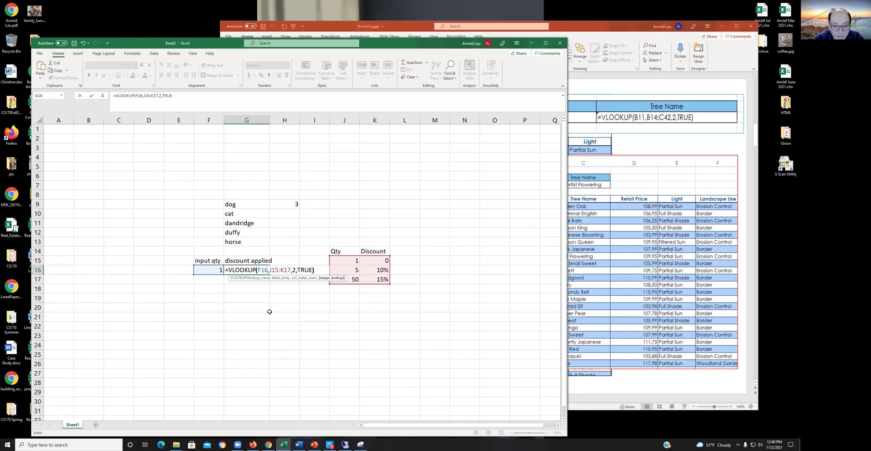
{"action": "type", "text": ")"}
{"action": "key", "text": "Return"}
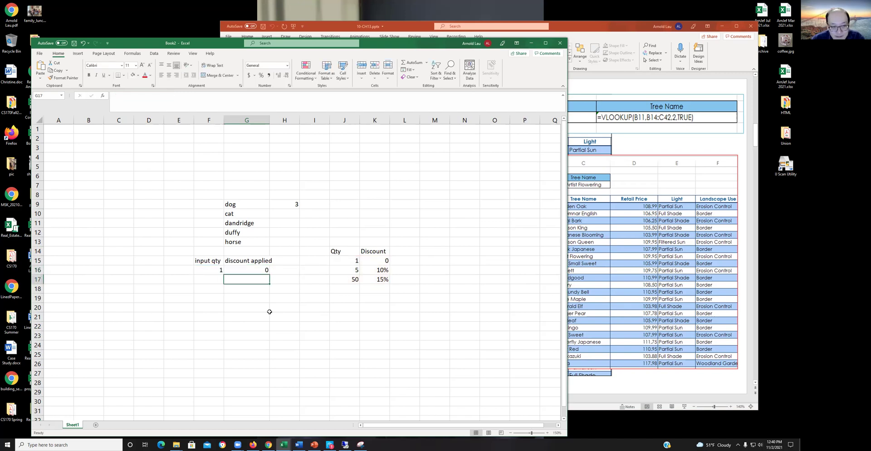
Test the discount lookup by entering the input quantities 4 and 5 in succession in F16
{"action": "key", "text": "Up"}
{"action": "key", "text": "Left"}
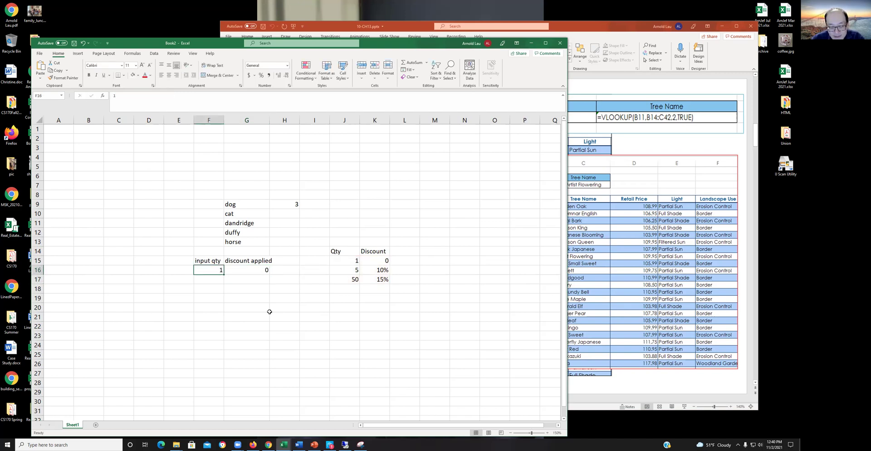
{"action": "key", "text": "Right"}
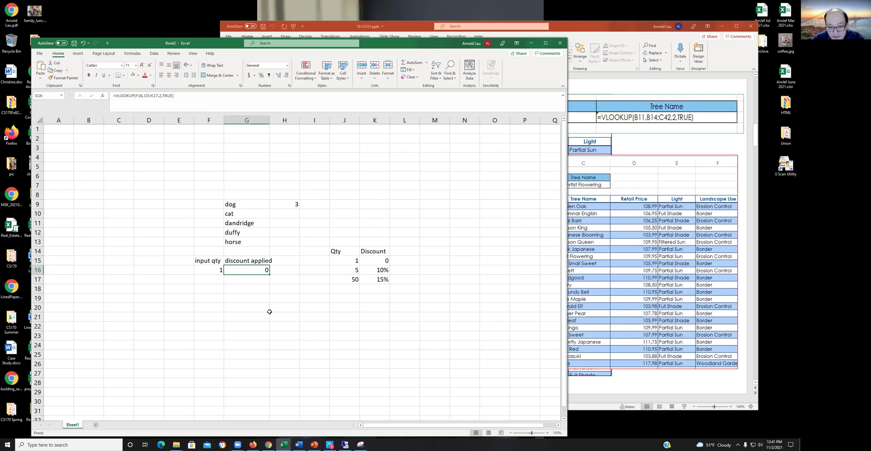
{"action": "key", "text": "Left"}
{"action": "type", "text": "4"}
{"action": "key", "text": "Return"}
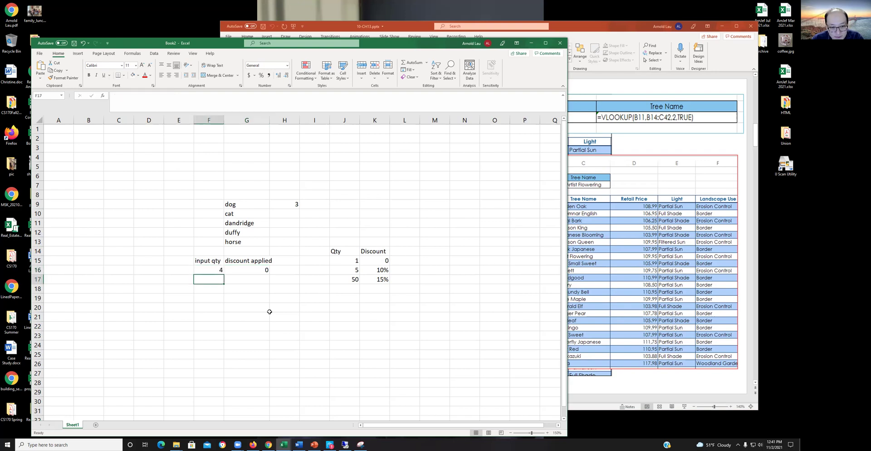
{"action": "key", "text": "Up"}
{"action": "type", "text": "5"}
{"action": "key", "text": "Return"}
Format the applied discount in G16 as a percentage
{"action": "key", "text": "Up"}
{"action": "key", "text": "Right"}
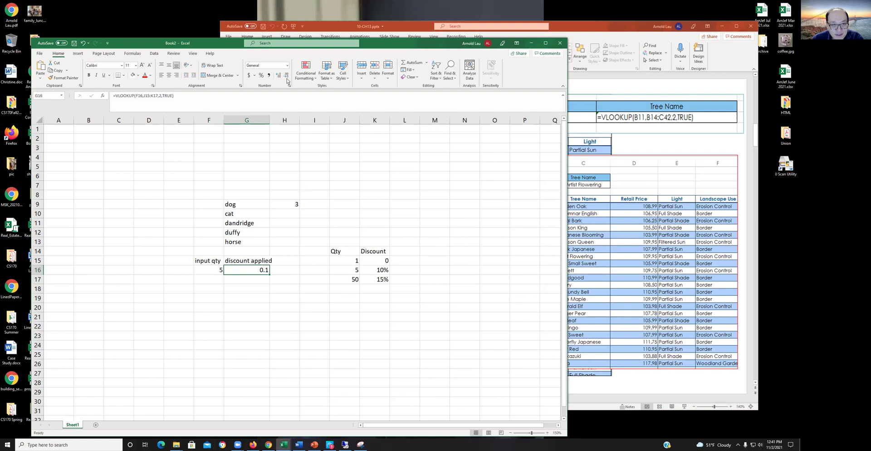
{"action": "left_click", "coordinate": [261, 75]}
{"action": "left_click", "coordinate": [232, 326]}
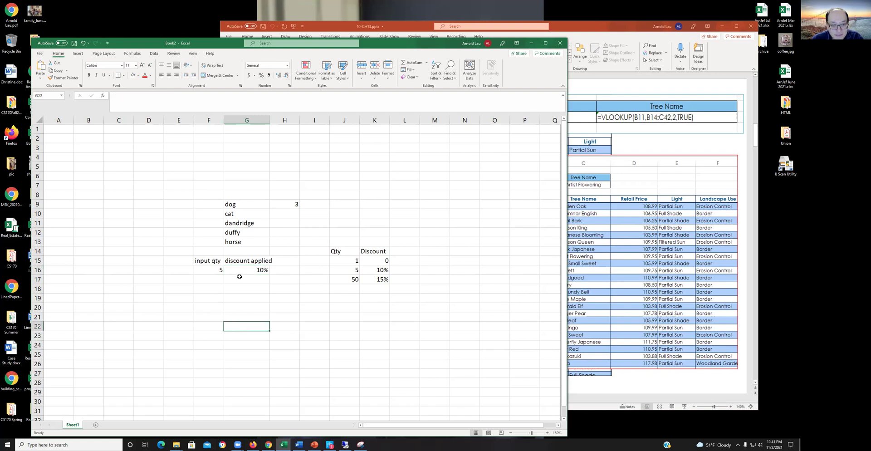
Set the input quantity in F16 to 6 to test a value between two tiers
{"action": "left_click", "coordinate": [200, 267]}
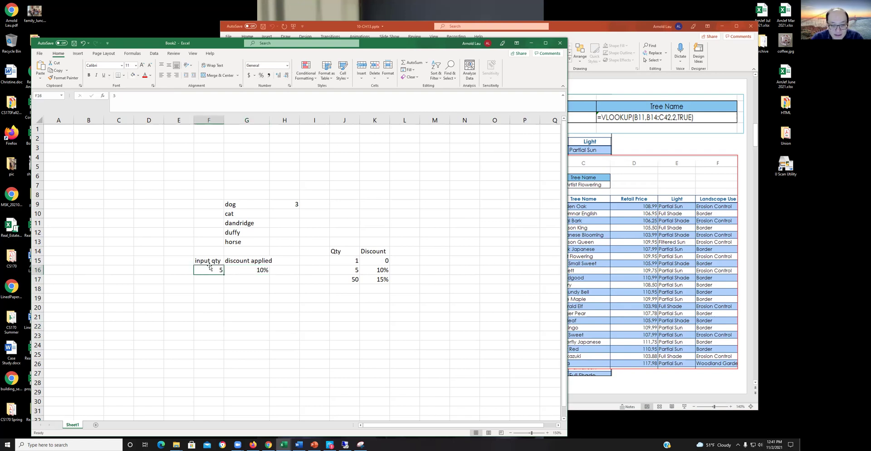
{"action": "type", "text": "6"}
{"action": "key", "text": "Return"}
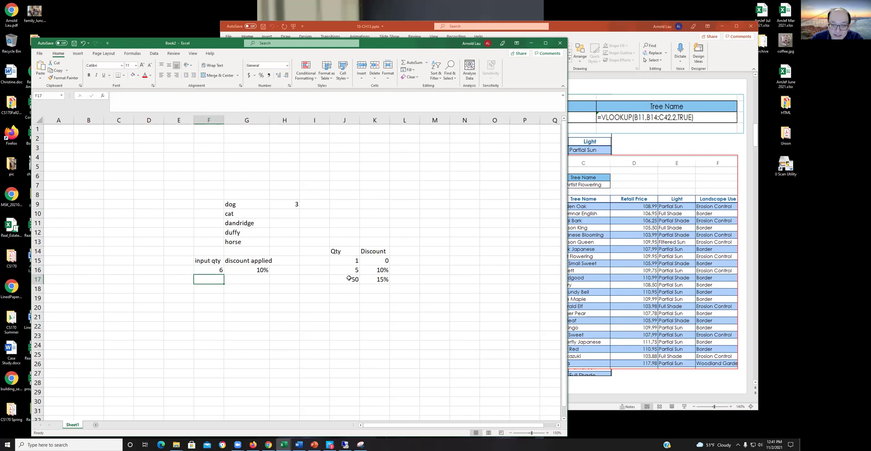
Examine how the input quantity in F16 compares with each Qty tier in J15:J17 and its matching discount
{"action": "left_click", "coordinate": [214, 271]}
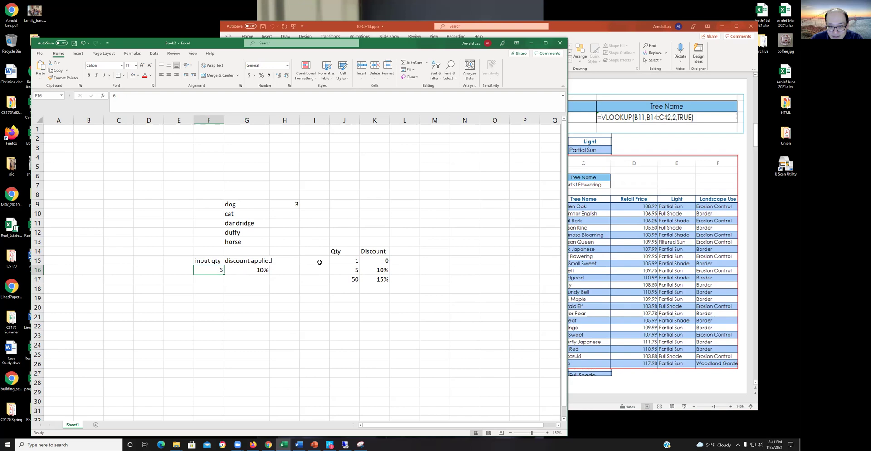
{"action": "left_click", "coordinate": [350, 261]}
{"action": "left_click", "coordinate": [349, 287]}
{"action": "left_click_drag", "start_coordinate": [350, 262], "coordinate": [352, 278]}
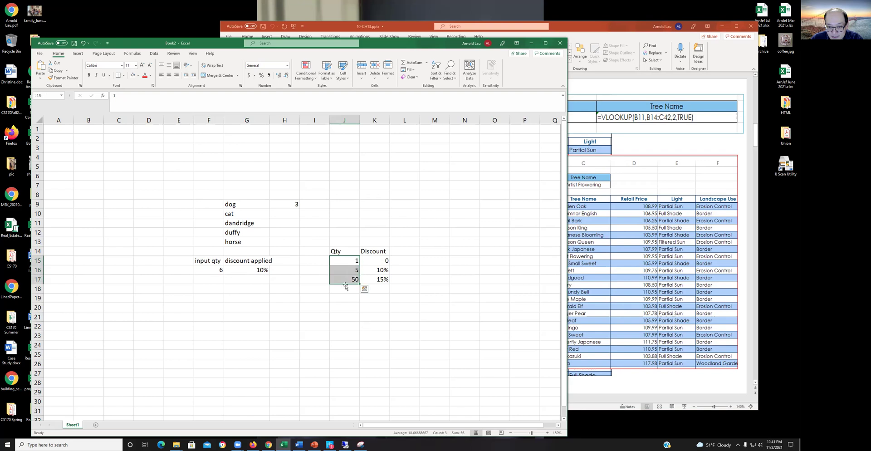
{"action": "left_click", "coordinate": [344, 261]}
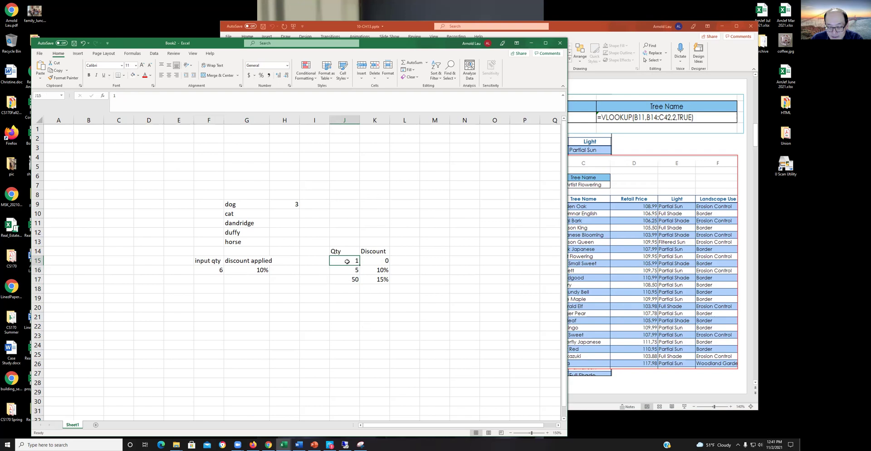
{"action": "left_click", "coordinate": [346, 270]}
{"action": "left_click", "coordinate": [349, 259]}
{"action": "left_click", "coordinate": [346, 270]}
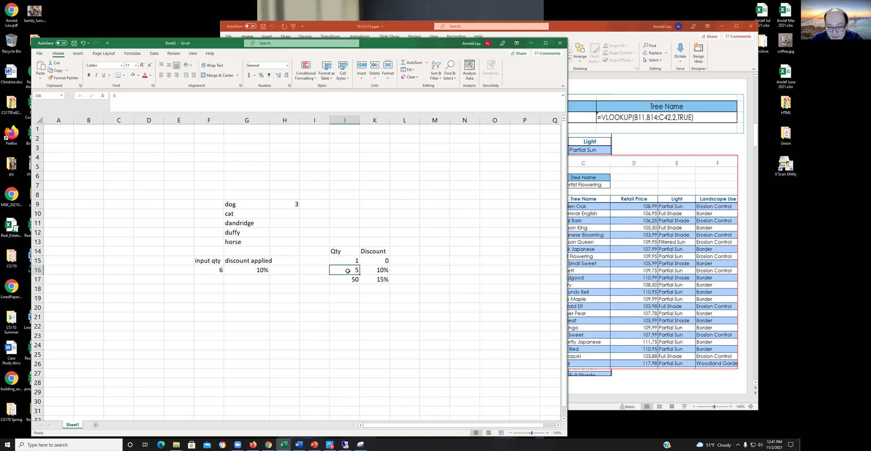
{"action": "left_click", "coordinate": [347, 280]}
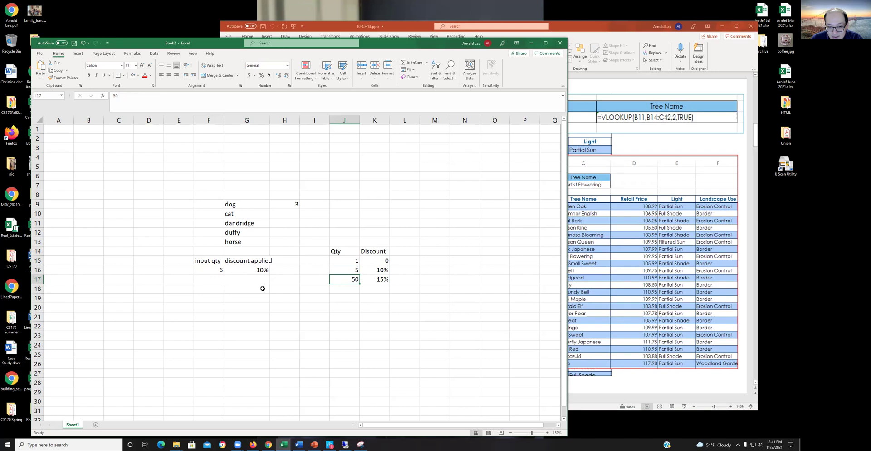
{"action": "left_click", "coordinate": [214, 269]}
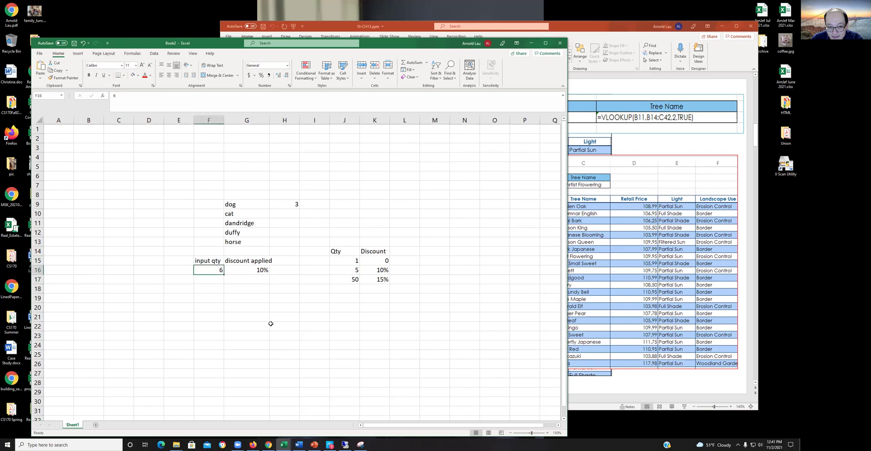
{"action": "left_click", "coordinate": [352, 273]}
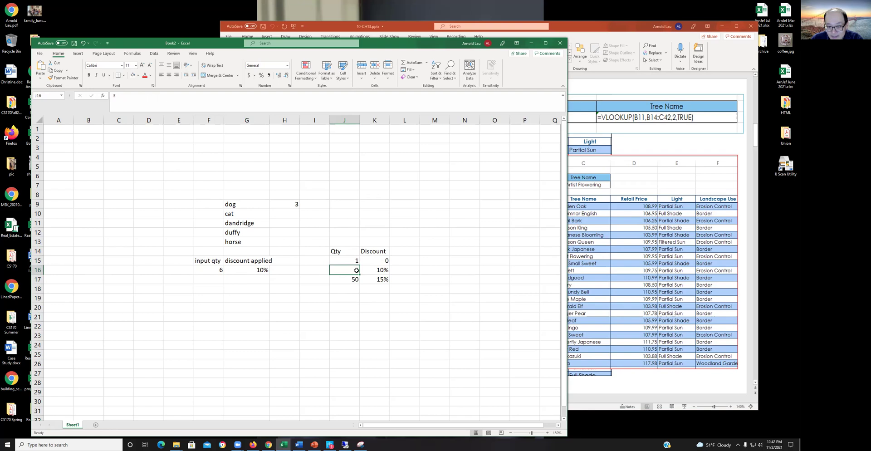
{"action": "left_click", "coordinate": [365, 270]}
{"action": "left_click", "coordinate": [260, 273]}
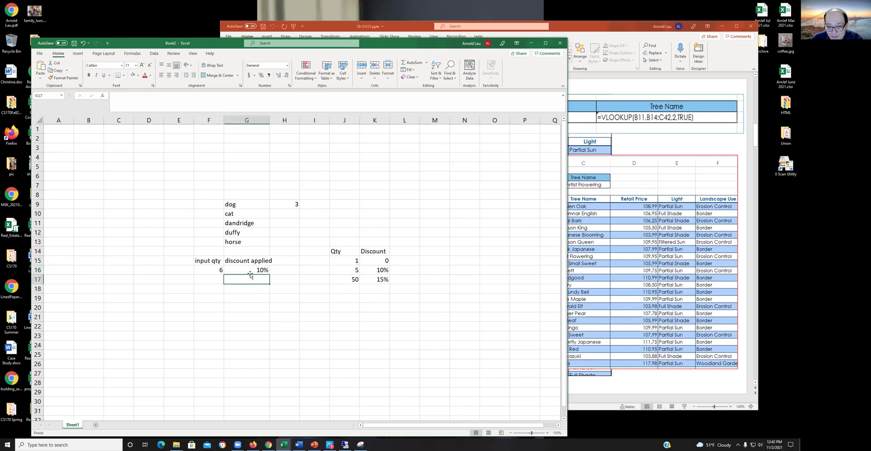
Test the highest discount tier by entering the input quantities 50 and 51 in succession in F16
{"action": "left_click", "coordinate": [216, 270]}
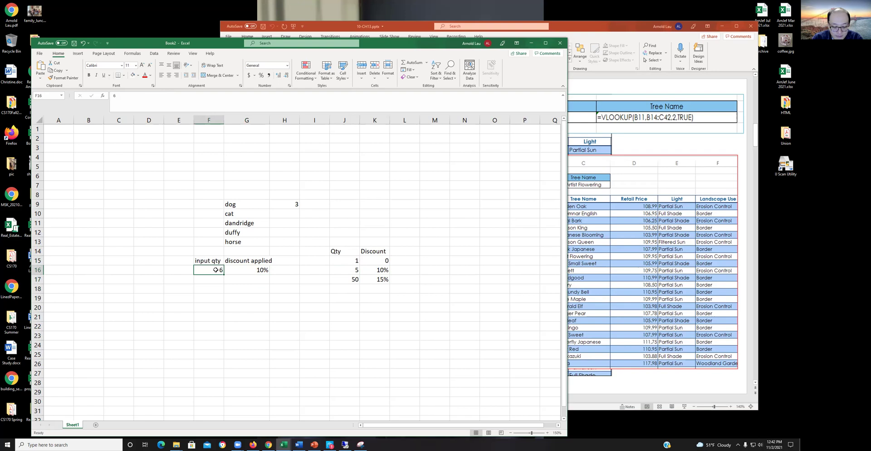
{"action": "type", "text": "50"}
{"action": "key", "text": "Return"}
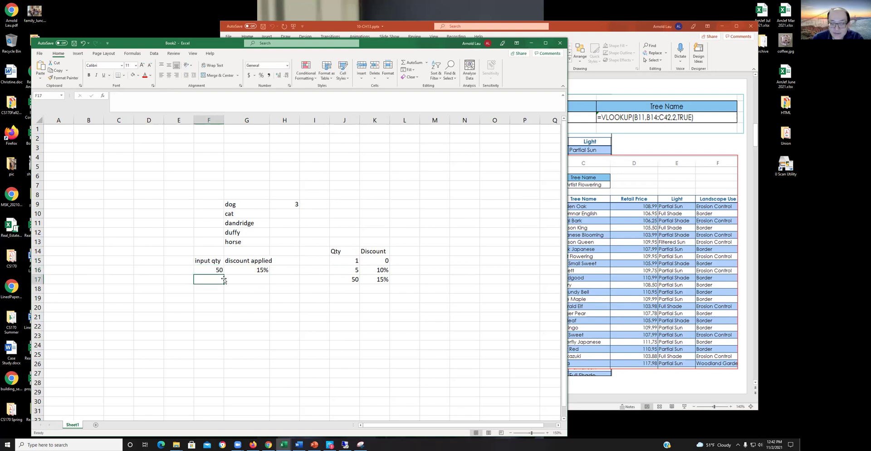
{"action": "key", "text": "Up"}
{"action": "type", "text": "51"}
{"action": "key", "text": "Return"}
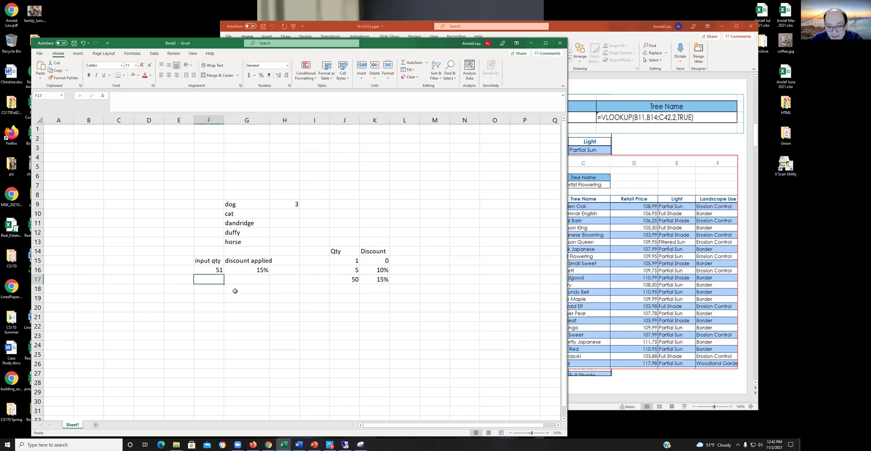
{"action": "left_click", "coordinate": [210, 270]}
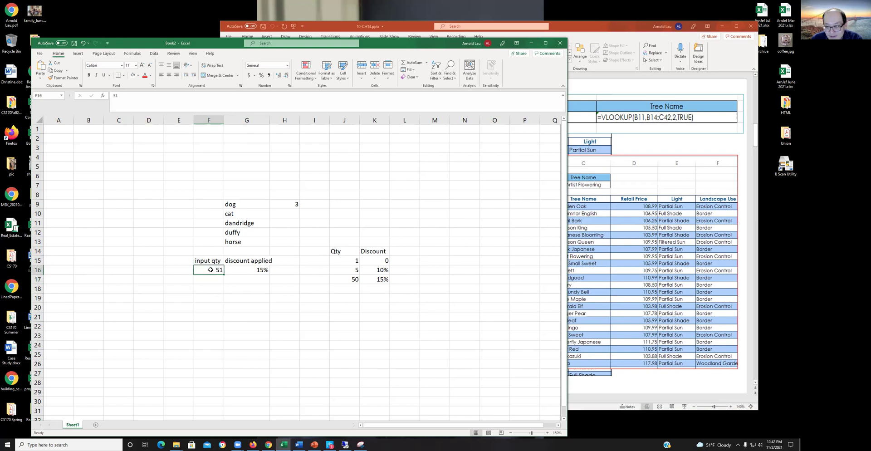